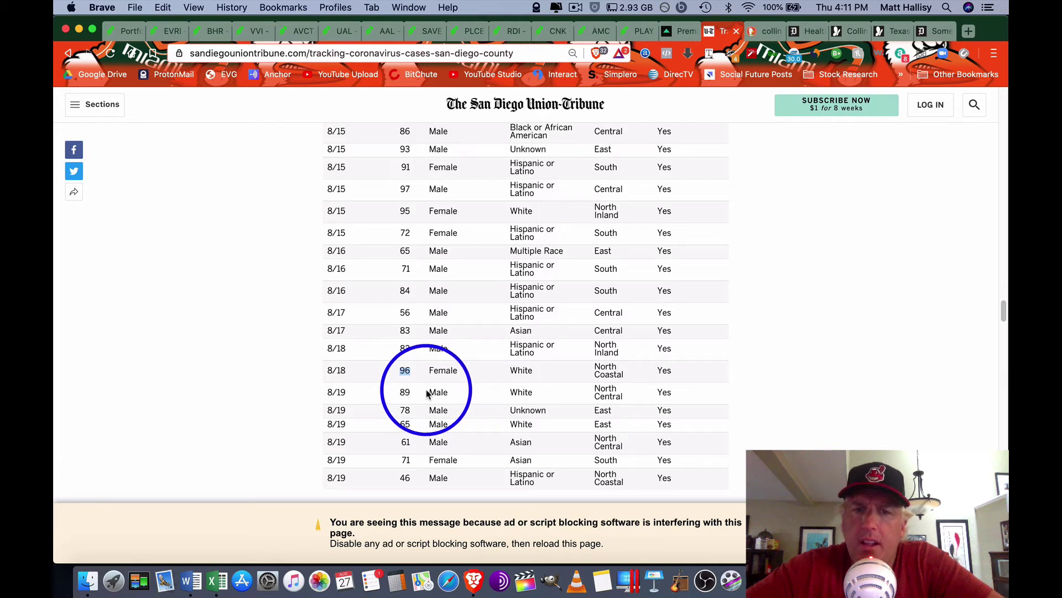
Highlight the region of the 96-year-old's 8/18 entry in the deaths table and review the 14-day positivity chart.
{"action": "double_click", "coordinate": [617, 373]}
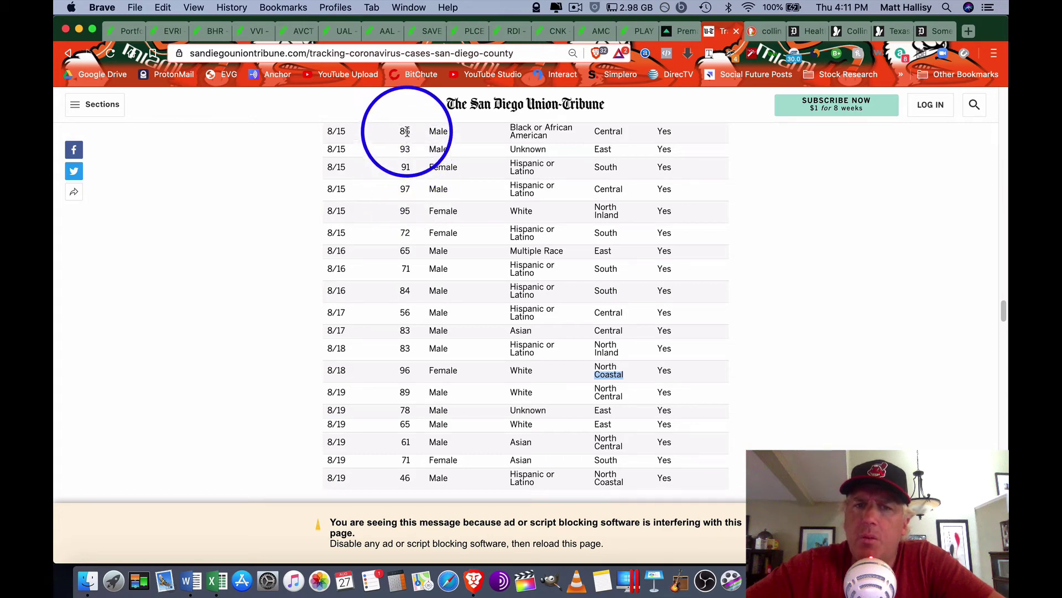
{"action": "scroll", "coordinate": [746, 242], "scroll_direction": "up", "scroll_amount": 20}
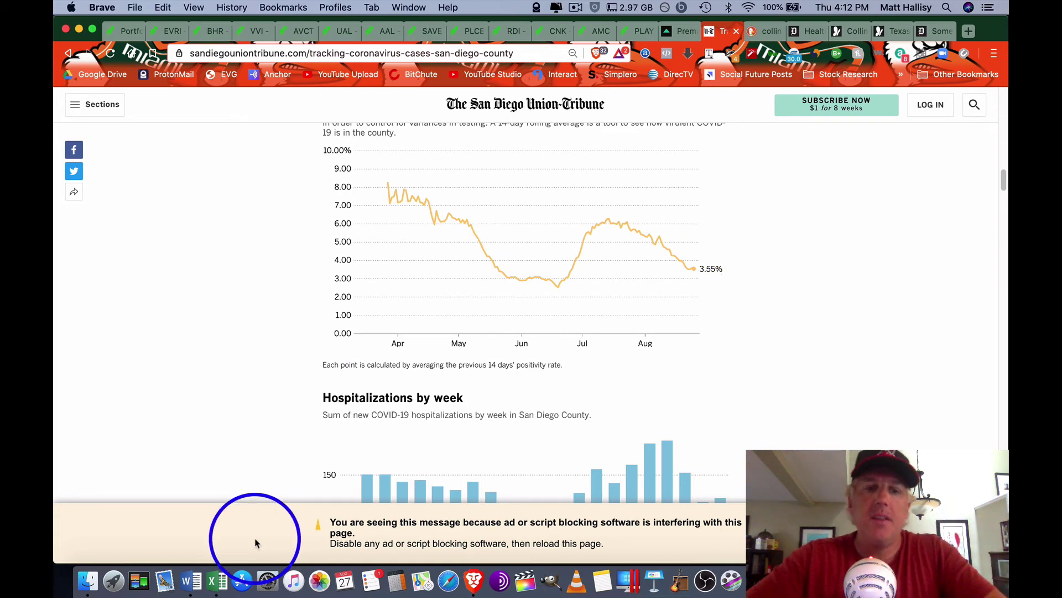
Switch to the Stock Screener workbook in Excel and widen its window to show more columns of the Holdings sheet.
{"action": "left_click", "coordinate": [216, 581]}
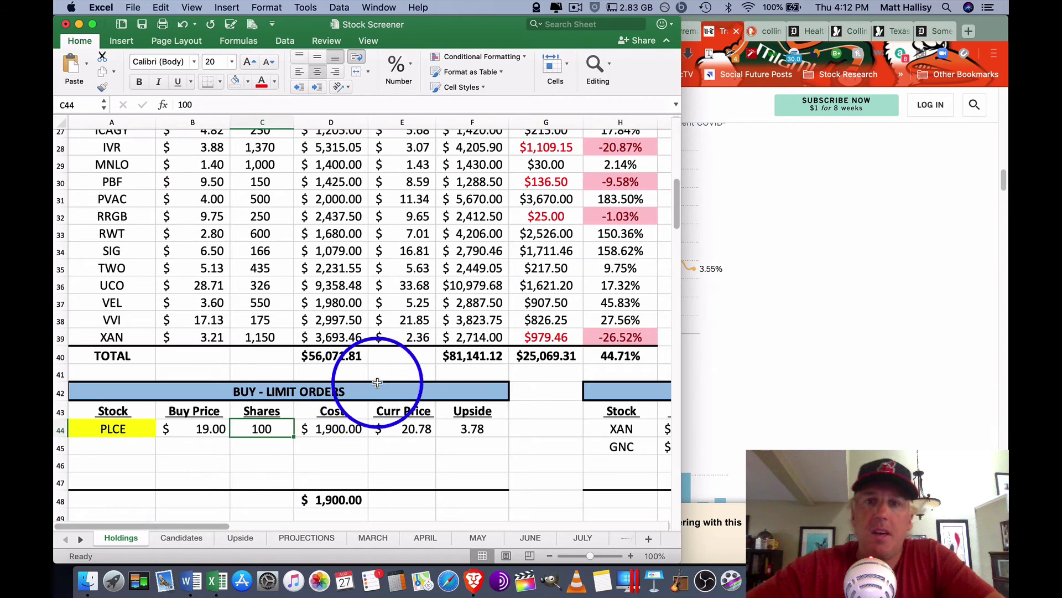
{"action": "scroll", "coordinate": [521, 353], "scroll_direction": "up", "scroll_amount": 3}
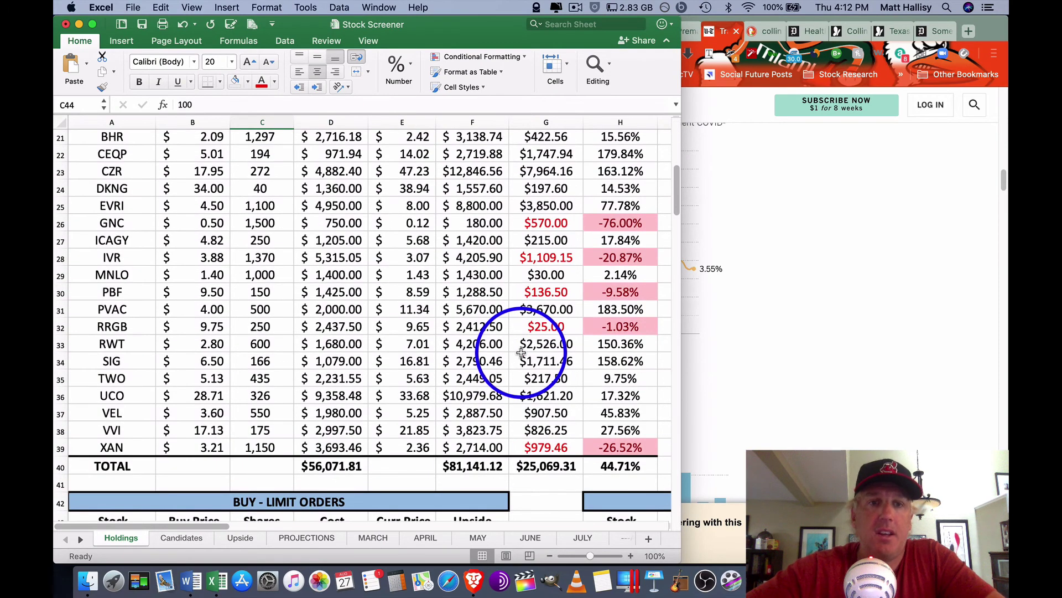
{"action": "scroll", "coordinate": [521, 353], "scroll_direction": "up", "scroll_amount": 1}
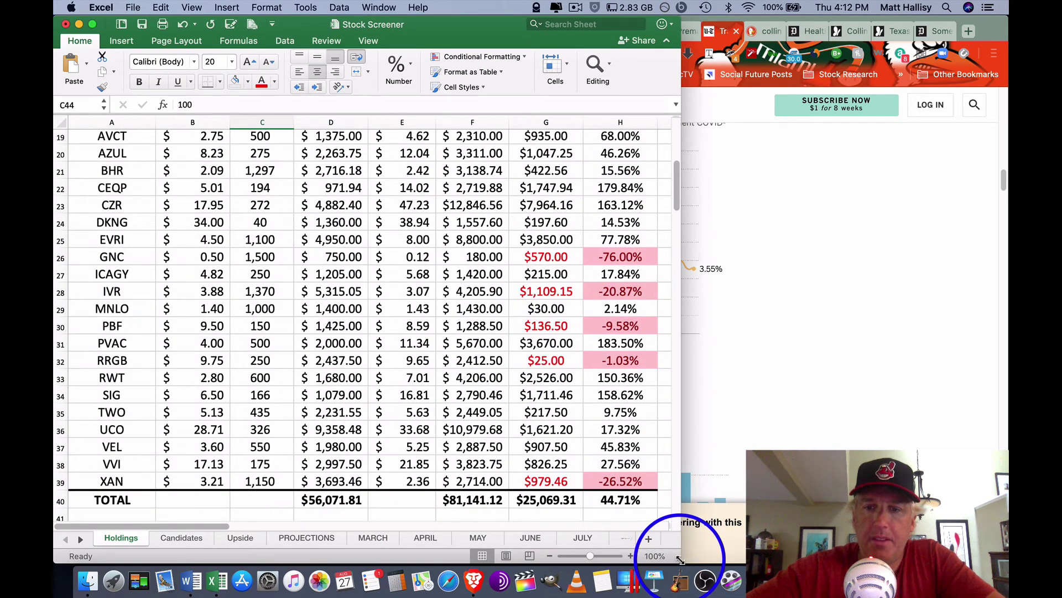
{"action": "left_click_drag", "start_coordinate": [680, 560], "coordinate": [953, 560]}
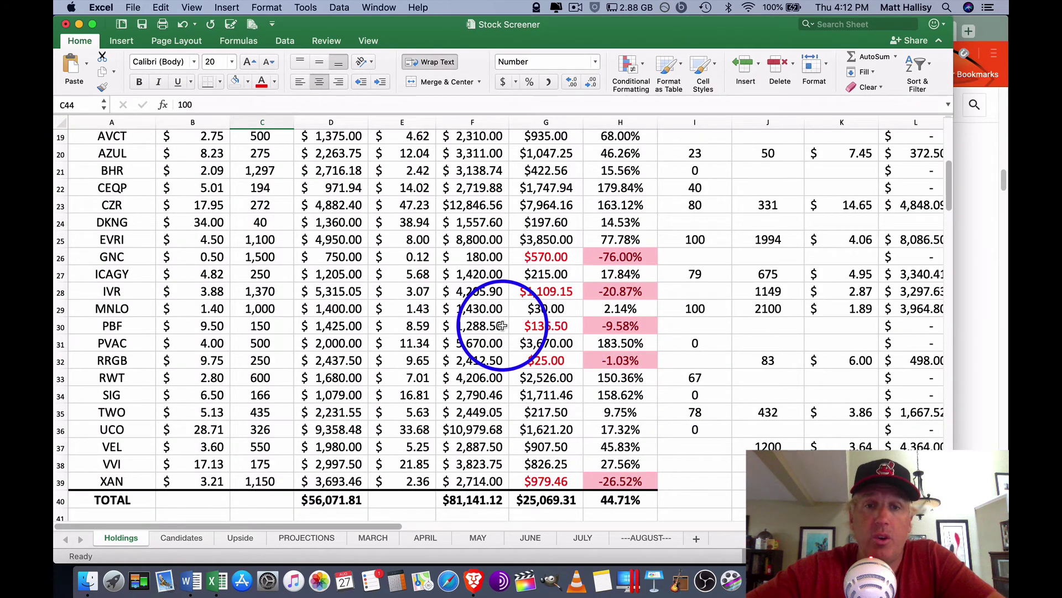
Select the rows of the holdings with gains above 150% together: PVAC, CEQP, CZR, SIG and RWT.
{"action": "scroll", "coordinate": [416, 343], "scroll_direction": "down", "scroll_amount": 2}
{"action": "scroll", "coordinate": [416, 342], "scroll_direction": "up", "scroll_amount": 2}
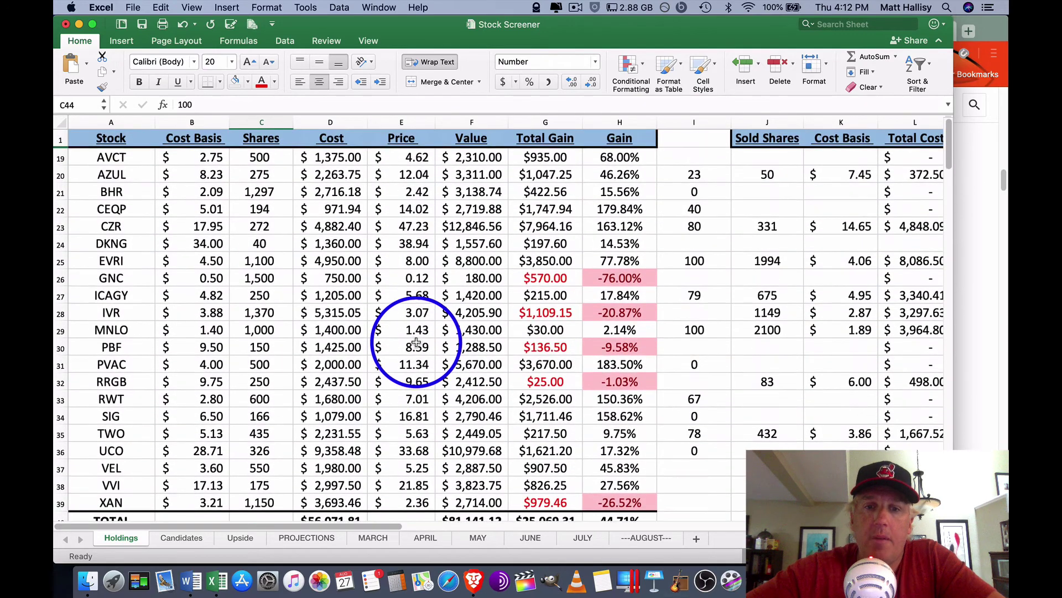
{"action": "scroll", "coordinate": [416, 343], "scroll_direction": "down", "scroll_amount": 3}
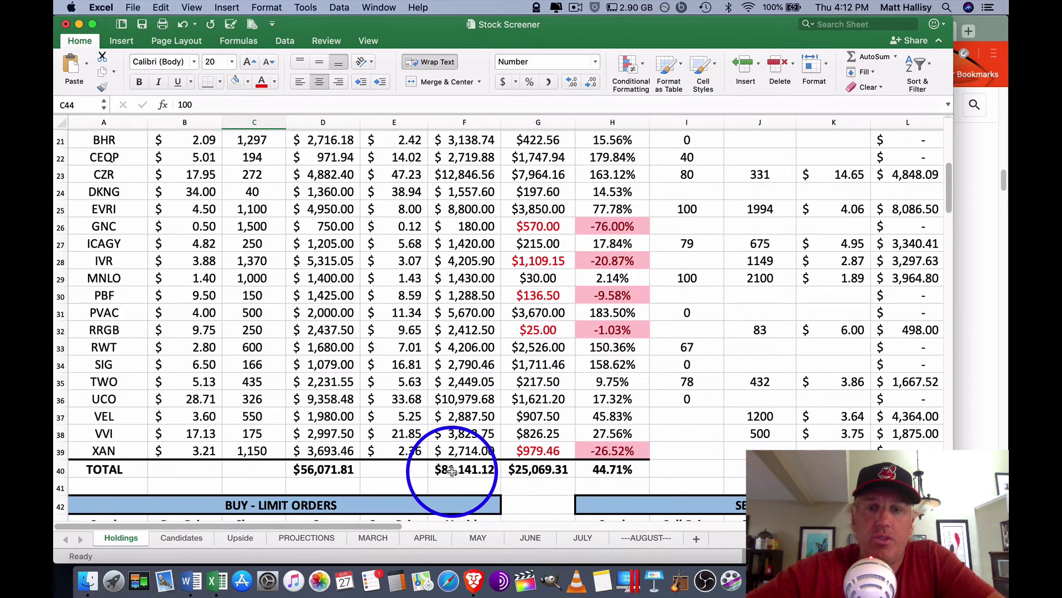
{"action": "scroll", "coordinate": [452, 471], "scroll_direction": "up", "scroll_amount": 2}
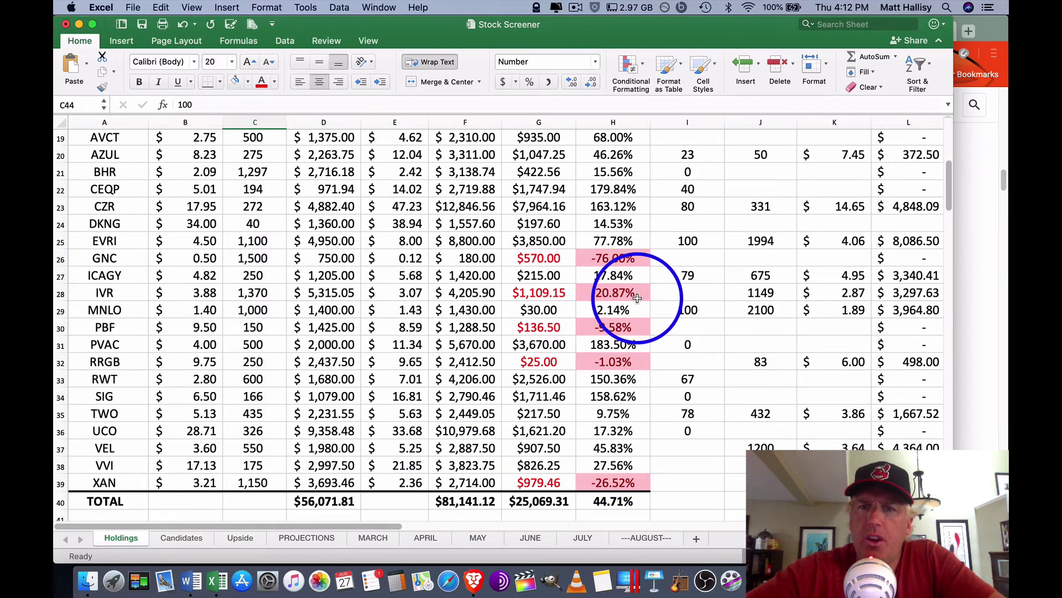
{"action": "scroll", "coordinate": [664, 288], "scroll_direction": "up", "scroll_amount": 1}
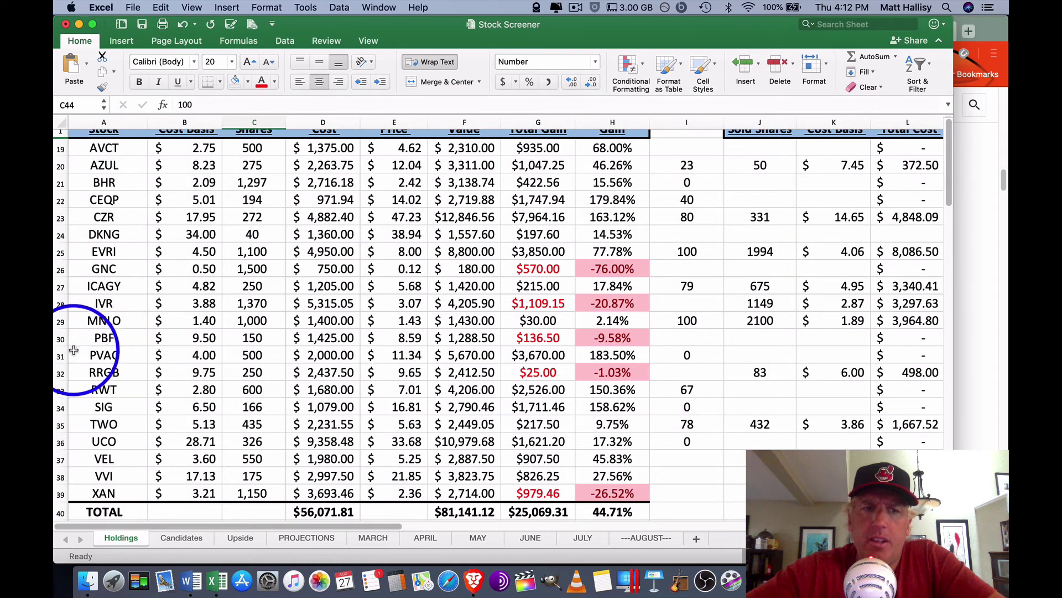
{"action": "left_click", "coordinate": [58, 356]}
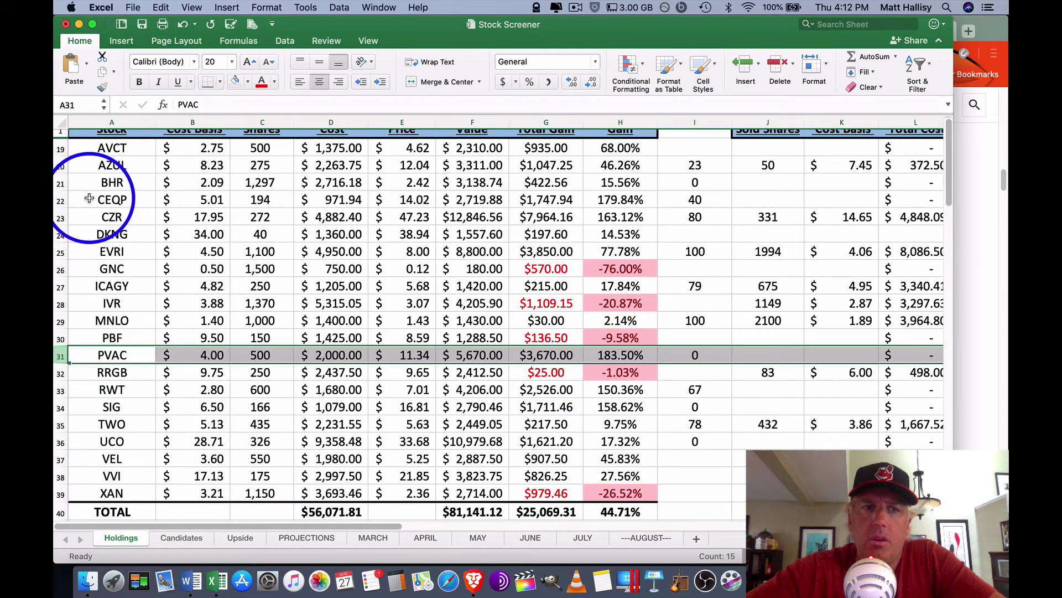
{"action": "left_click", "coordinate": [60, 199], "text": "super"}
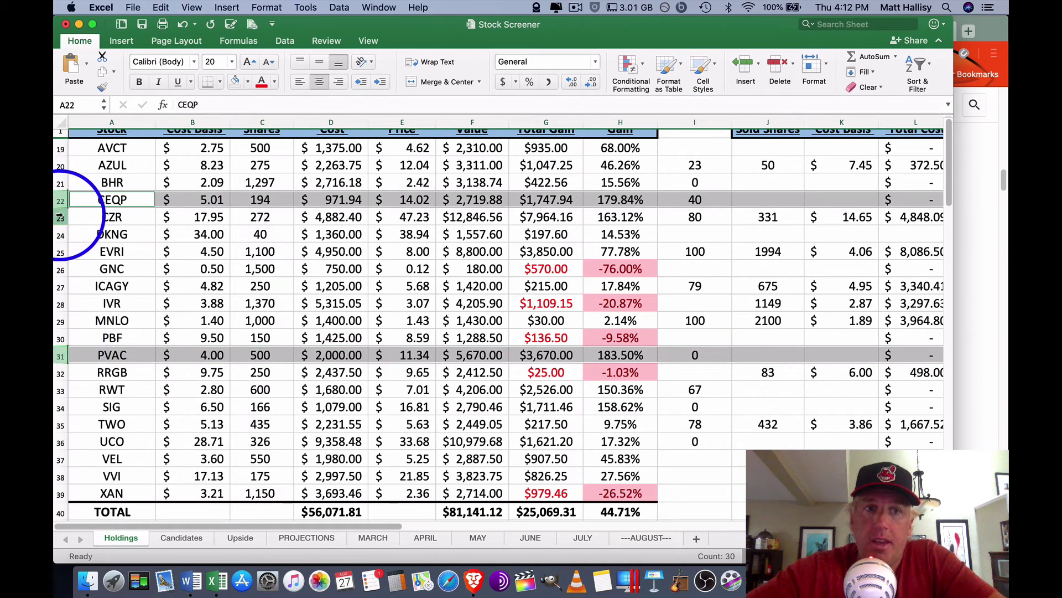
{"action": "left_click", "coordinate": [60, 217], "text": "super"}
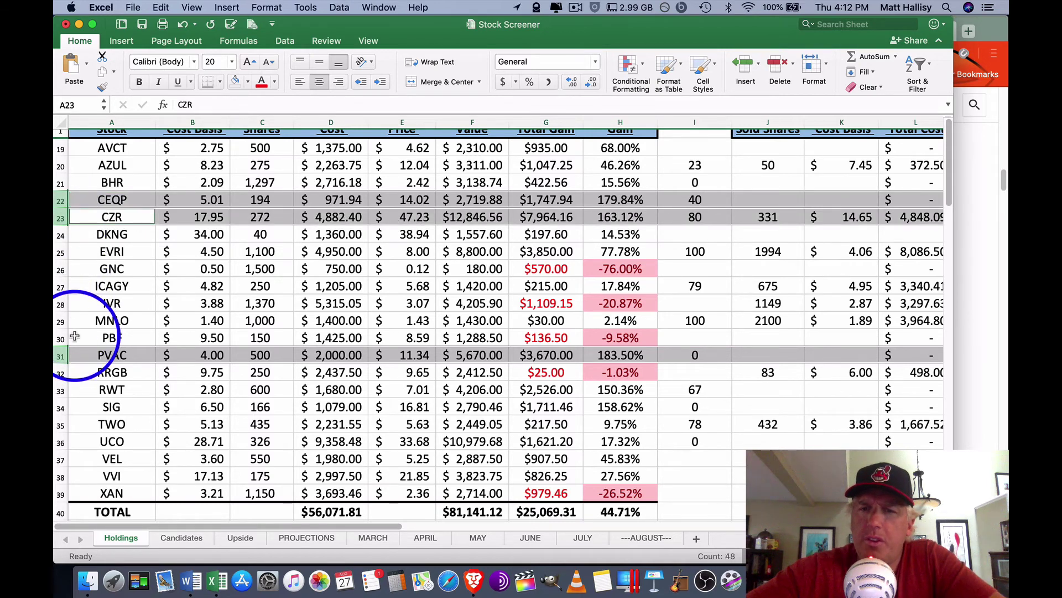
{"action": "left_click", "coordinate": [59, 407], "text": "super"}
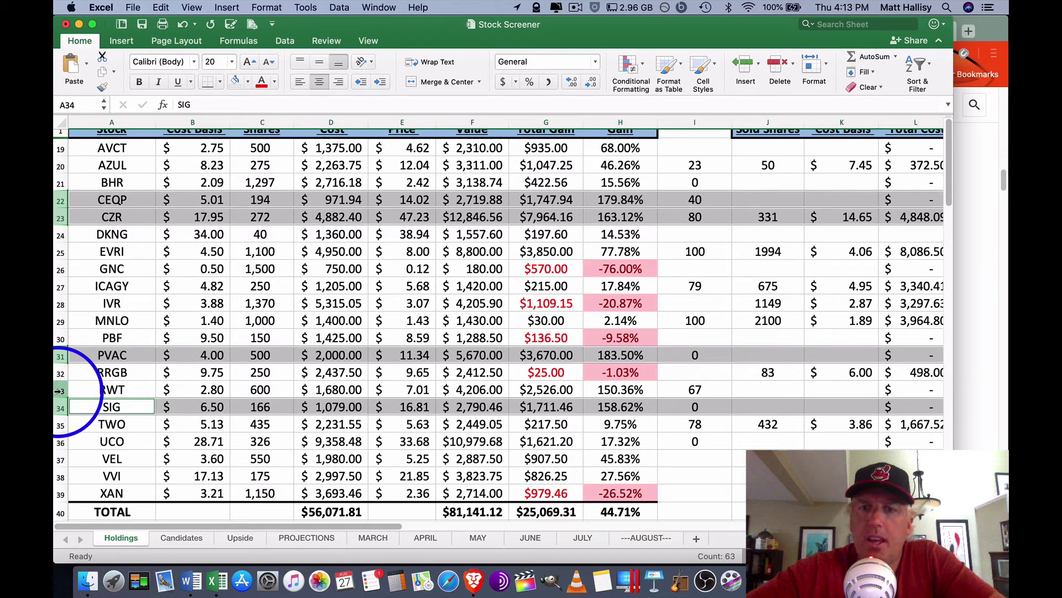
{"action": "left_click", "coordinate": [59, 391], "text": "super"}
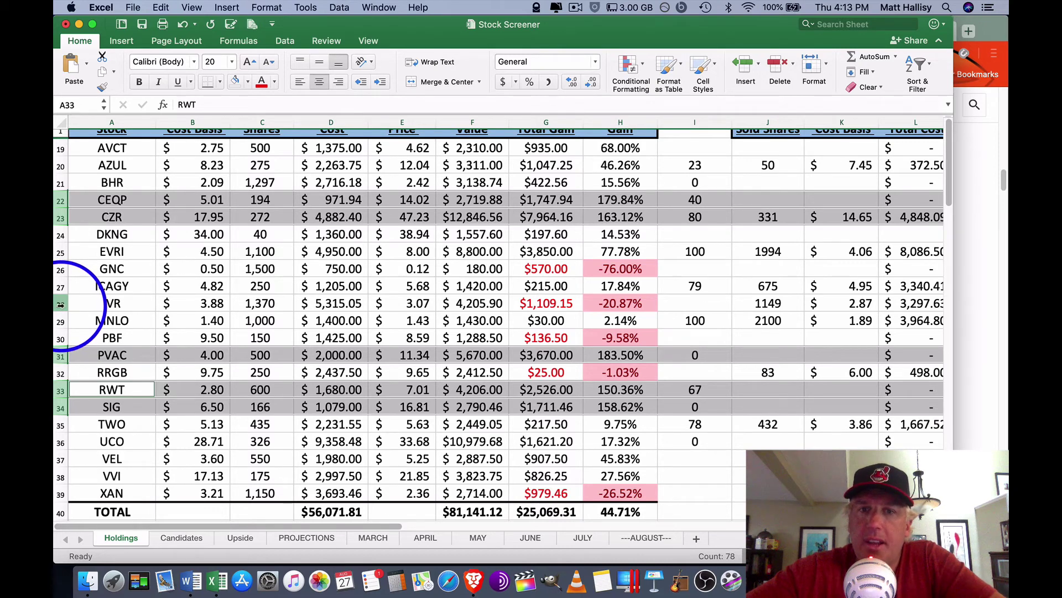
Highlight the losing GNC and XAN rows one after the other, and finish on the overall gain percentage in the TOTAL row.
{"action": "left_click", "coordinate": [58, 270]}
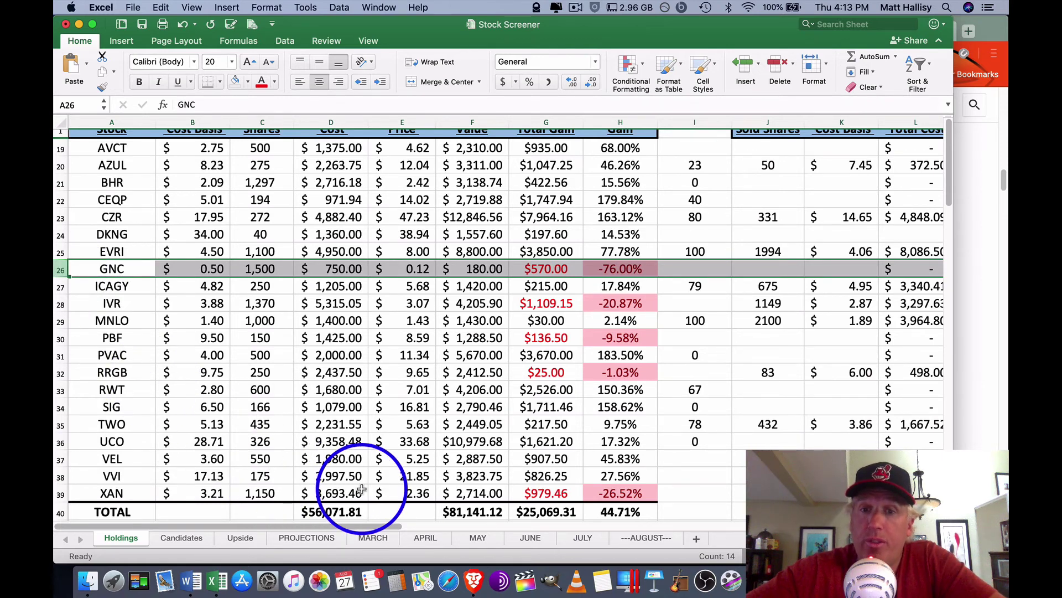
{"action": "left_click", "coordinate": [60, 493]}
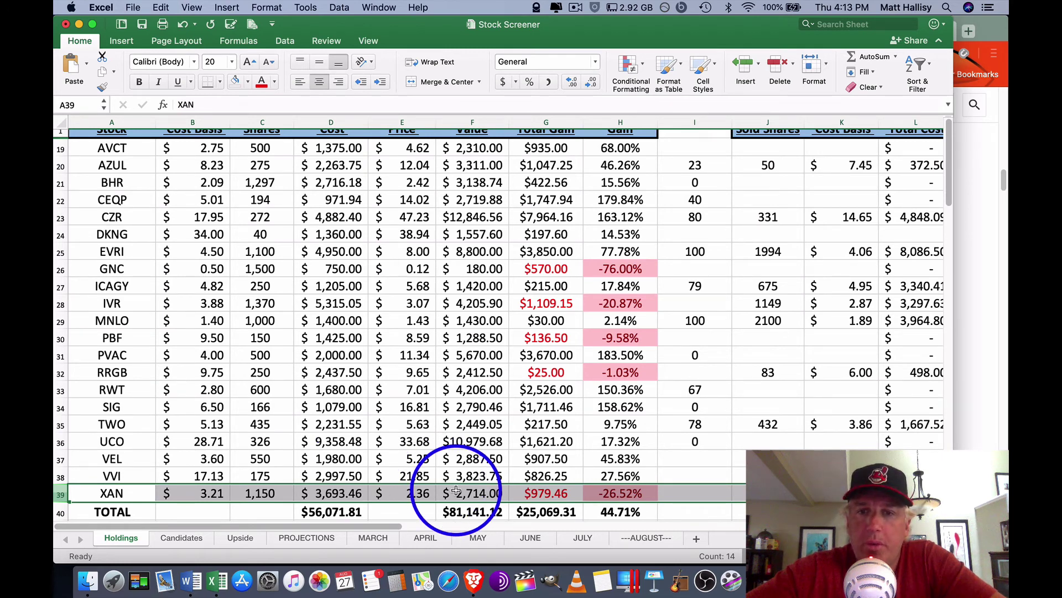
{"action": "scroll", "coordinate": [576, 367], "scroll_direction": "down", "scroll_amount": 4}
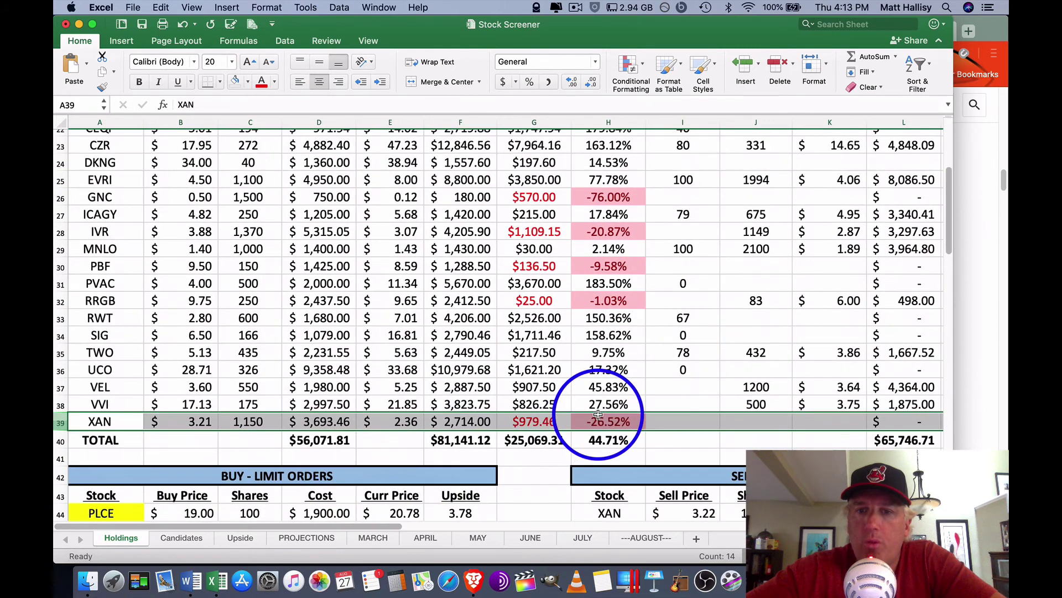
{"action": "left_click", "coordinate": [608, 439]}
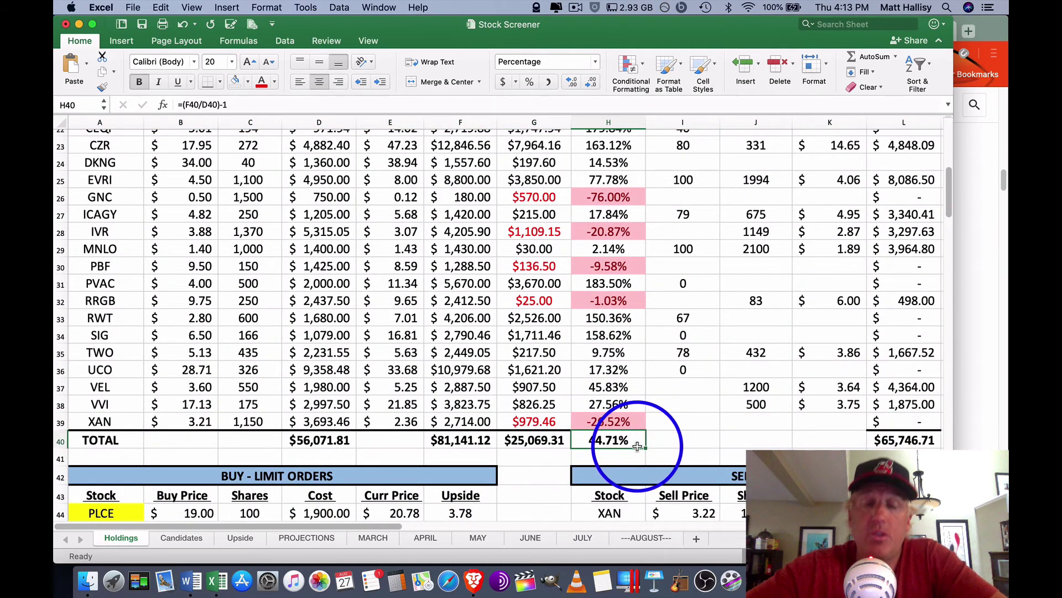
Inspect the account summary below the limit orders, checking the Deposits, Holdings, Margin and Pct Gain cells.
{"action": "scroll", "coordinate": [638, 446], "scroll_direction": "down", "scroll_amount": 10}
{"action": "scroll", "coordinate": [637, 446], "scroll_direction": "right", "scroll_amount": 1}
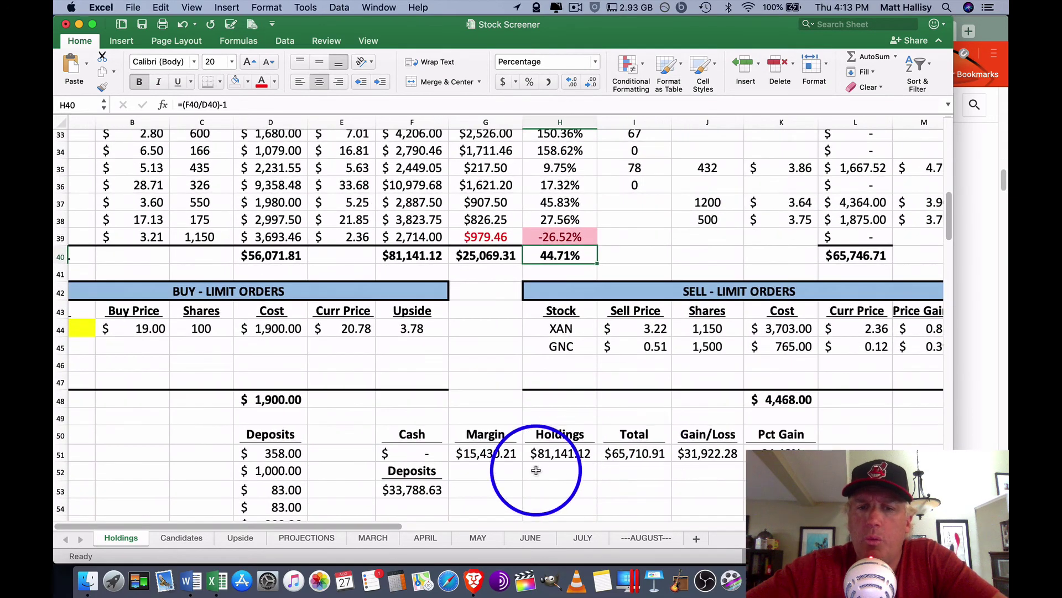
{"action": "left_click", "coordinate": [426, 491]}
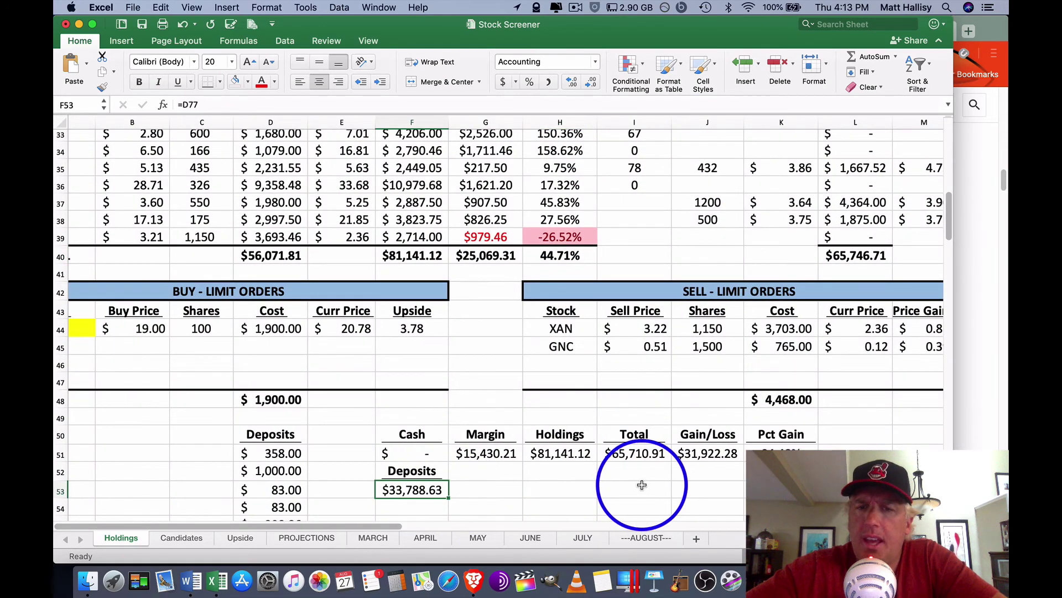
{"action": "left_click", "coordinate": [584, 454]}
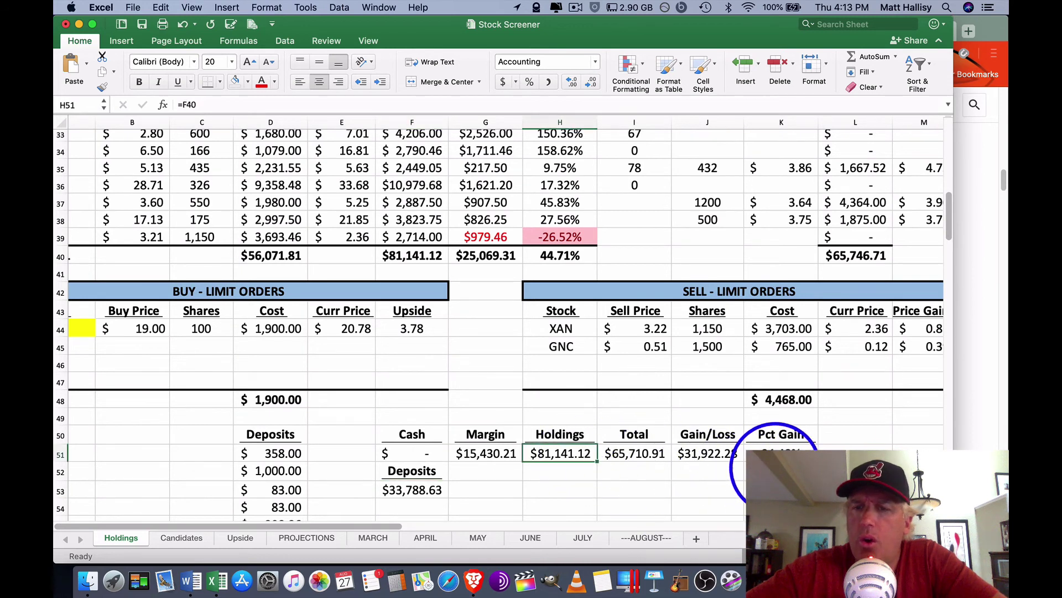
{"action": "left_click", "coordinate": [797, 451]}
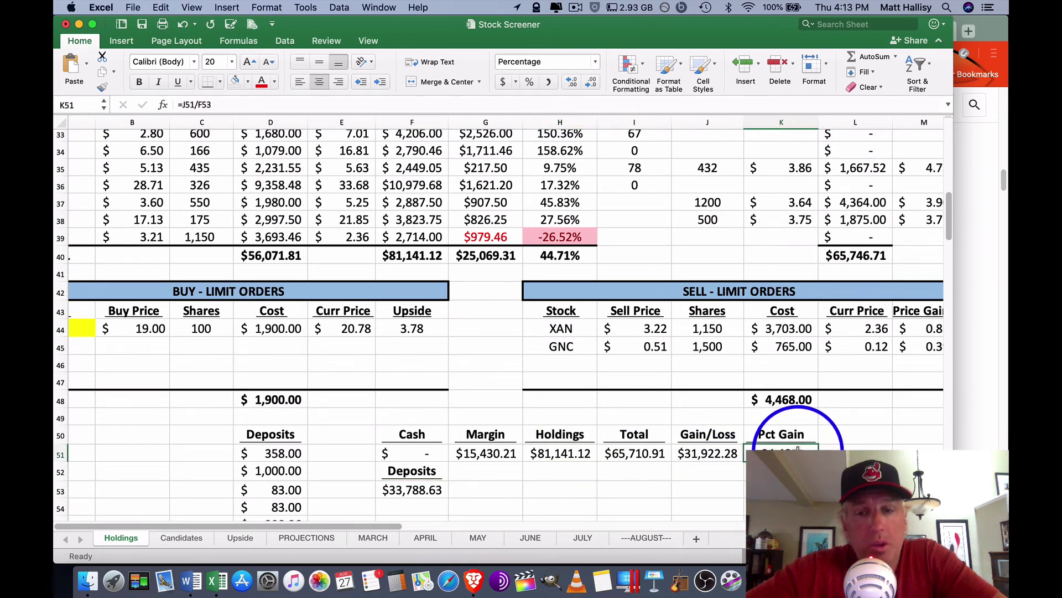
{"action": "left_click", "coordinate": [498, 453]}
{"action": "left_click", "coordinate": [781, 453]}
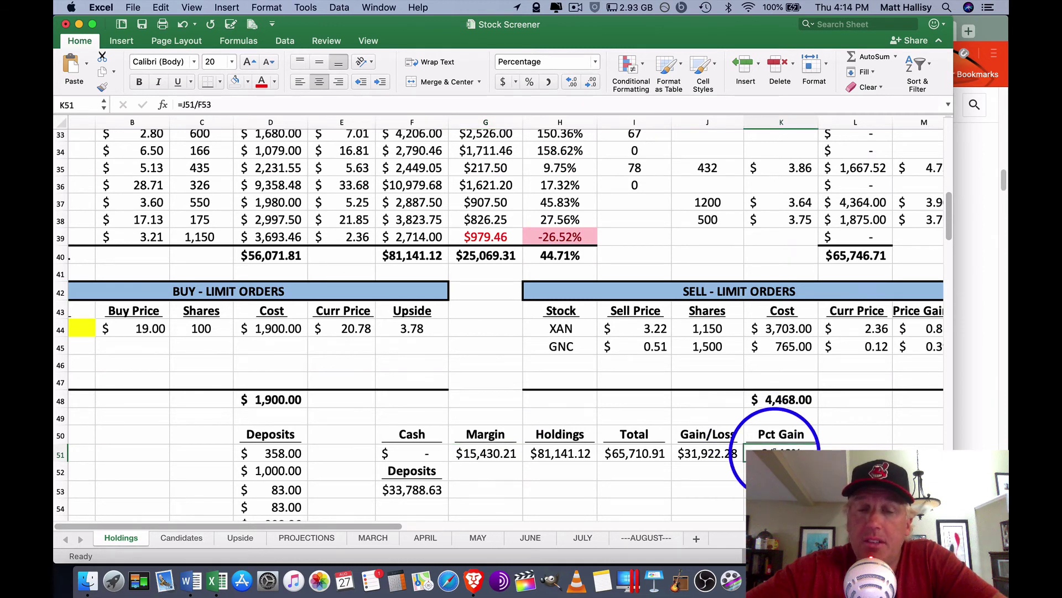
Highlight the PLCE buy limit order from Stock to Upside and review the sell limit orders beside it.
{"action": "scroll", "coordinate": [778, 451], "scroll_direction": "up", "scroll_amount": 1}
{"action": "scroll", "coordinate": [777, 451], "scroll_direction": "left", "scroll_amount": 1}
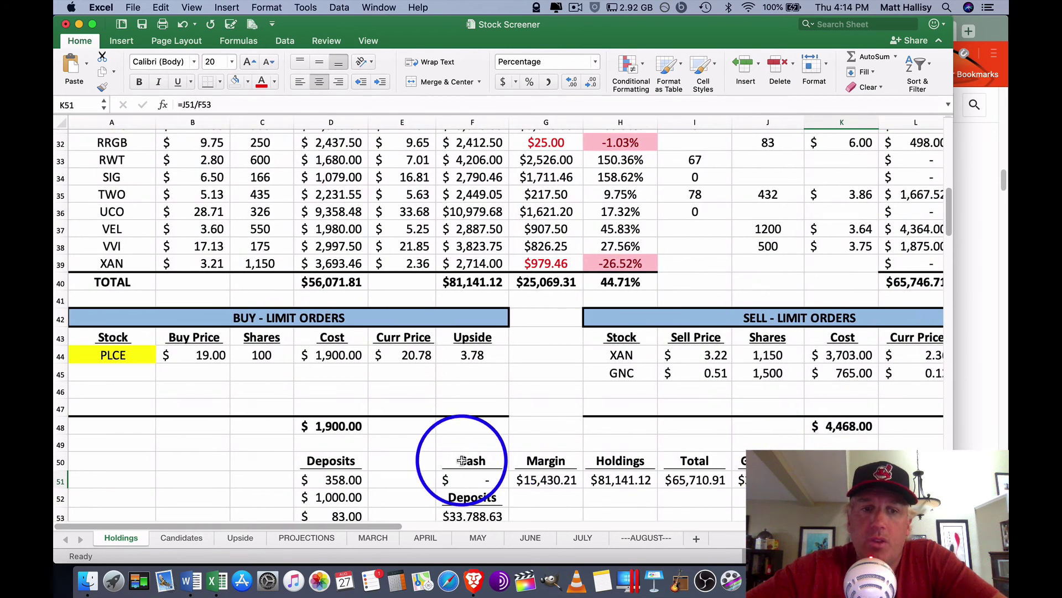
{"action": "left_click", "coordinate": [136, 359]}
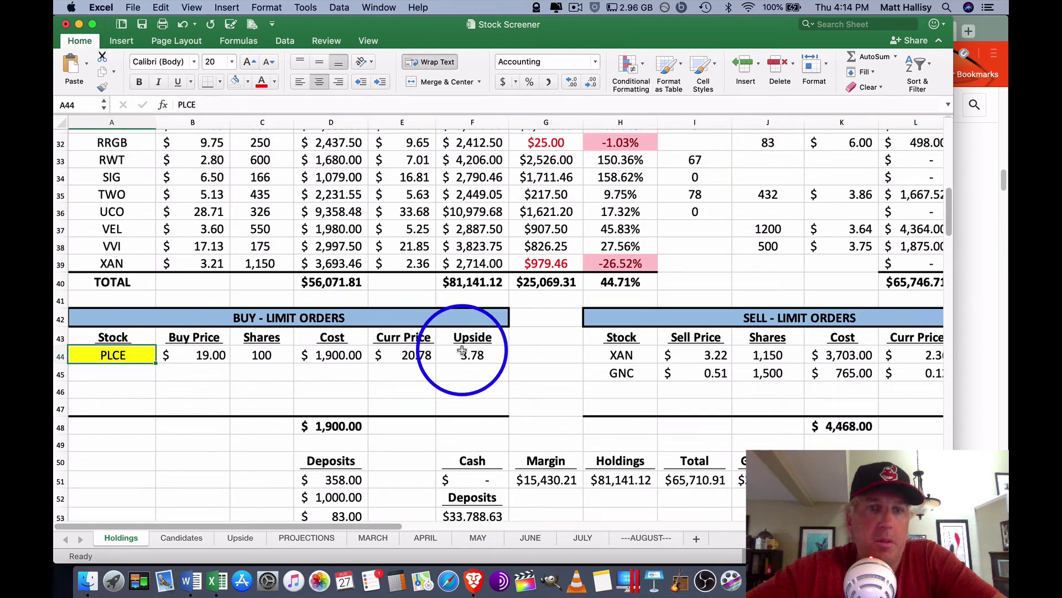
{"action": "left_click_drag", "start_coordinate": [463, 351], "coordinate": [146, 352]}
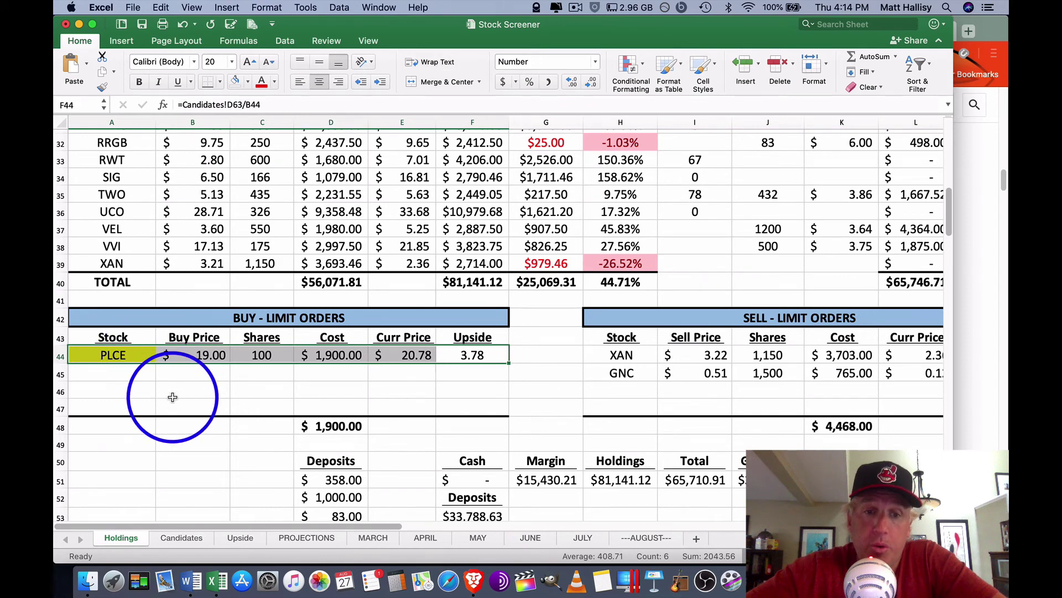
{"action": "scroll", "coordinate": [672, 373], "scroll_direction": "right", "scroll_amount": 5}
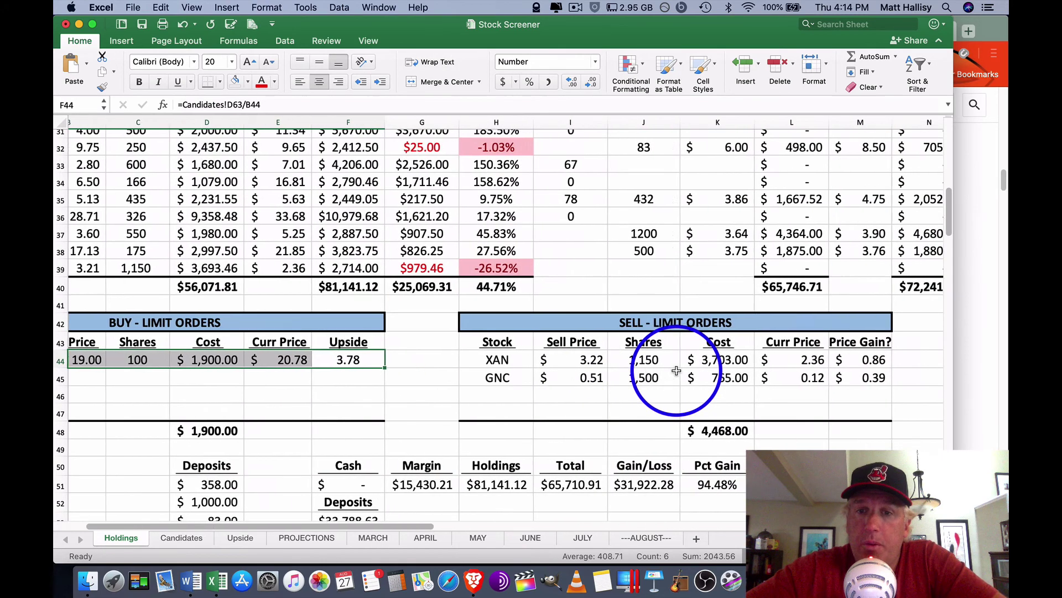
{"action": "scroll", "coordinate": [695, 376], "scroll_direction": "right", "scroll_amount": 1}
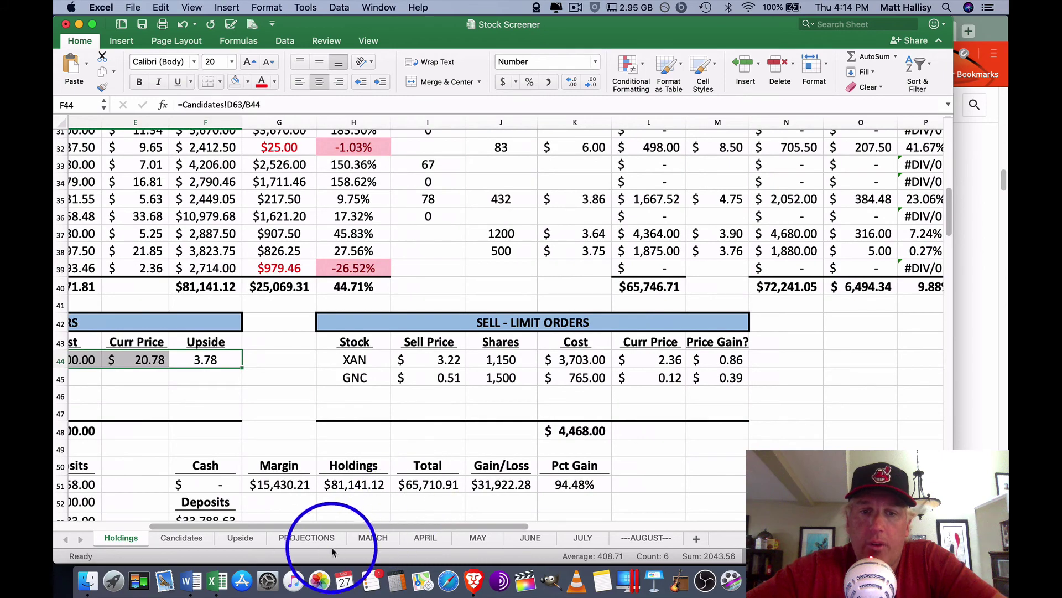
Open the PROJECTIONS sheet and select the total of the Upside Value $ column.
{"action": "left_click", "coordinate": [307, 538]}
{"action": "scroll", "coordinate": [686, 437], "scroll_direction": "right", "scroll_amount": 3}
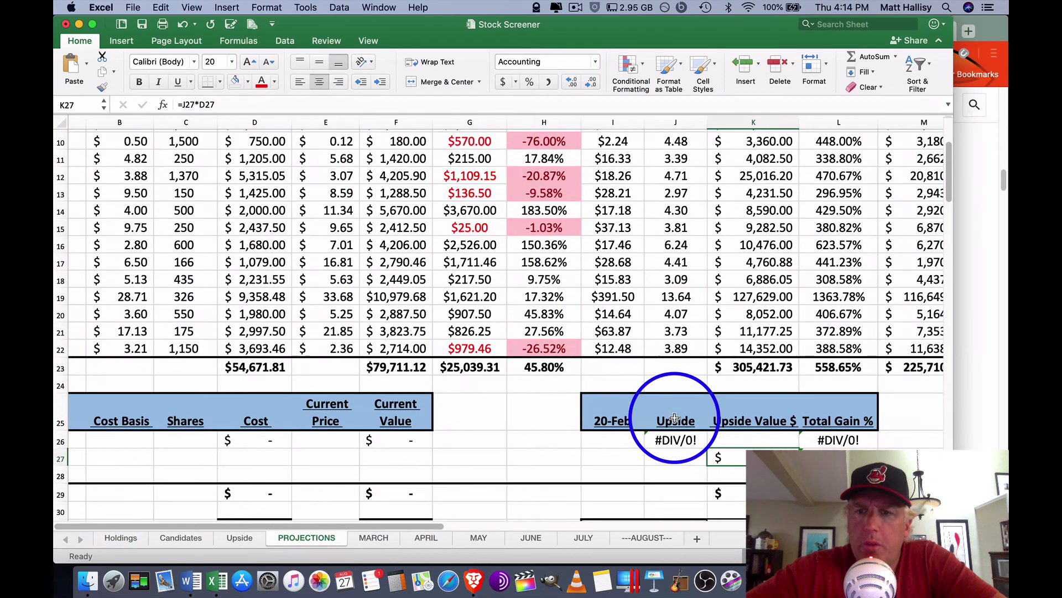
{"action": "scroll", "coordinate": [675, 417], "scroll_direction": "up", "scroll_amount": 5}
{"action": "scroll", "coordinate": [674, 417], "scroll_direction": "right", "scroll_amount": 1}
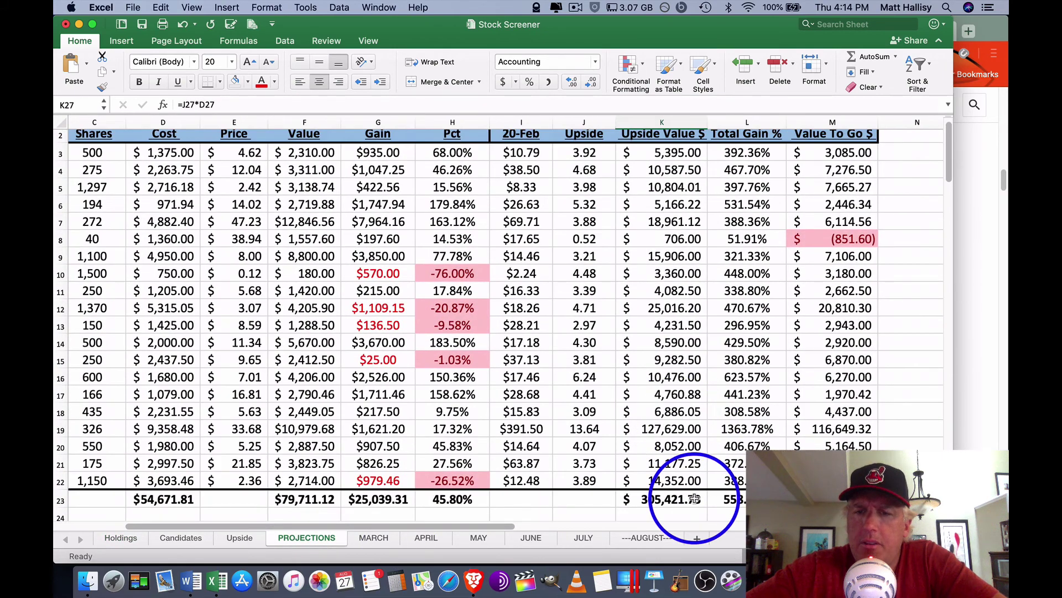
{"action": "left_click", "coordinate": [694, 499]}
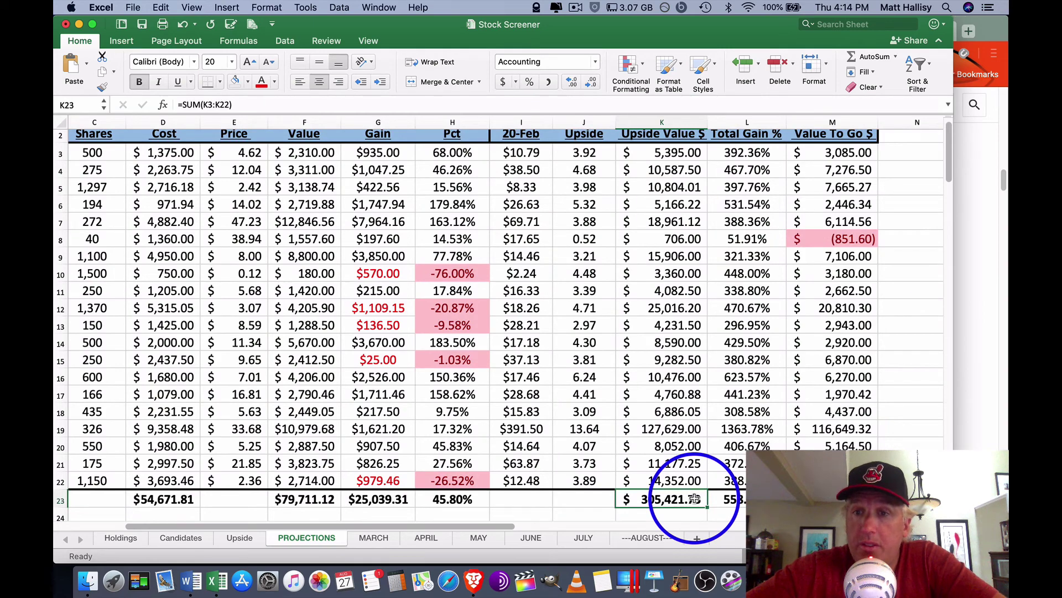
Highlight the DKNG row in the projections and check its figures across to the Value To Go $ column.
{"action": "scroll", "coordinate": [695, 498], "scroll_direction": "left", "scroll_amount": 5}
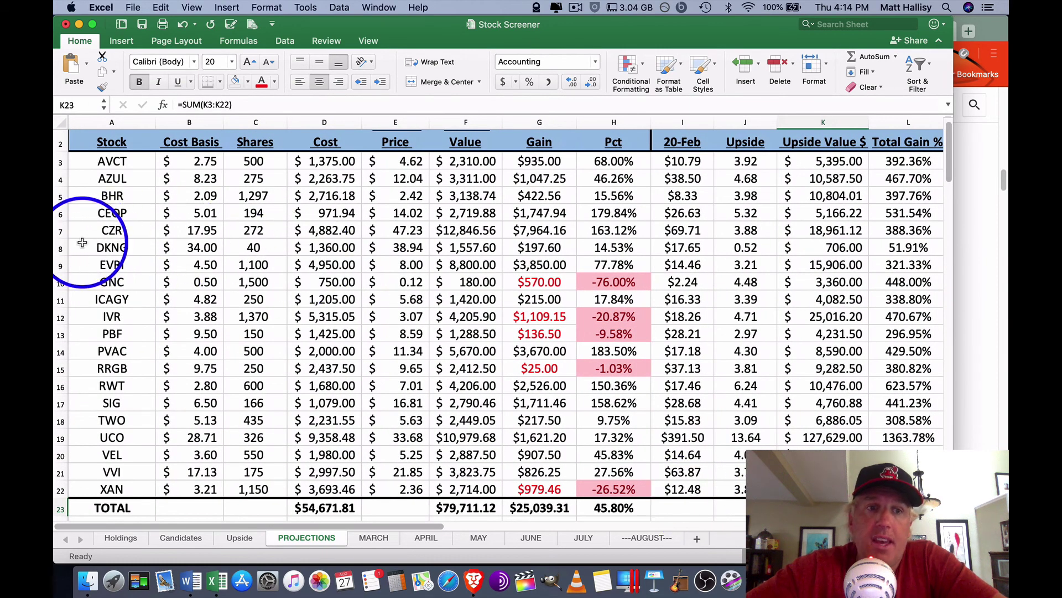
{"action": "left_click", "coordinate": [61, 247]}
{"action": "scroll", "coordinate": [303, 264], "scroll_direction": "right", "scroll_amount": 6}
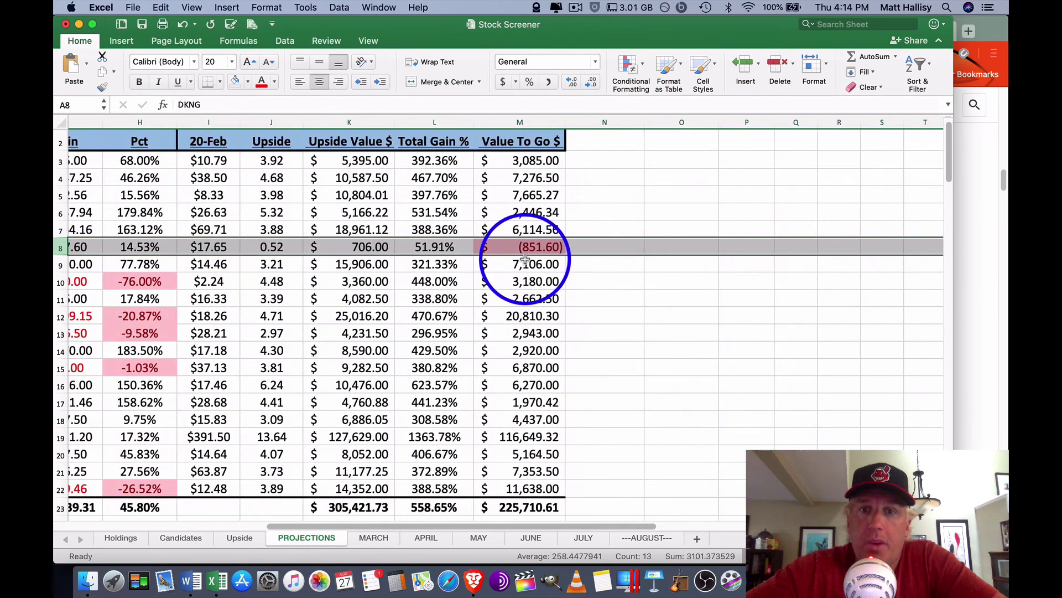
{"action": "scroll", "coordinate": [529, 247], "scroll_direction": "left", "scroll_amount": 6}
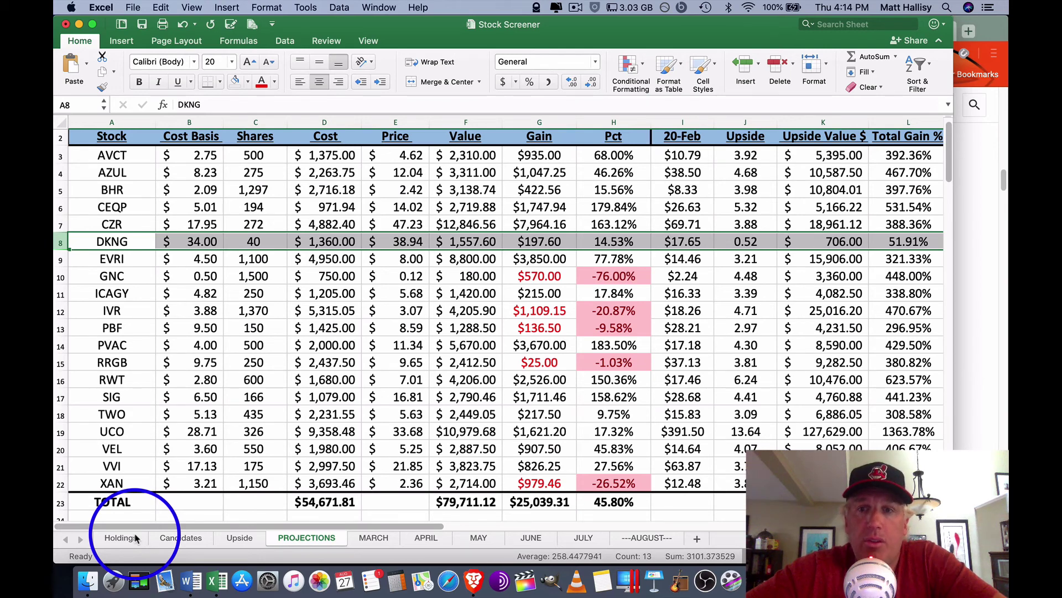
{"action": "scroll", "coordinate": [291, 483], "scroll_direction": "right", "scroll_amount": 5}
{"action": "scroll", "coordinate": [291, 483], "scroll_direction": "down", "scroll_amount": 4}
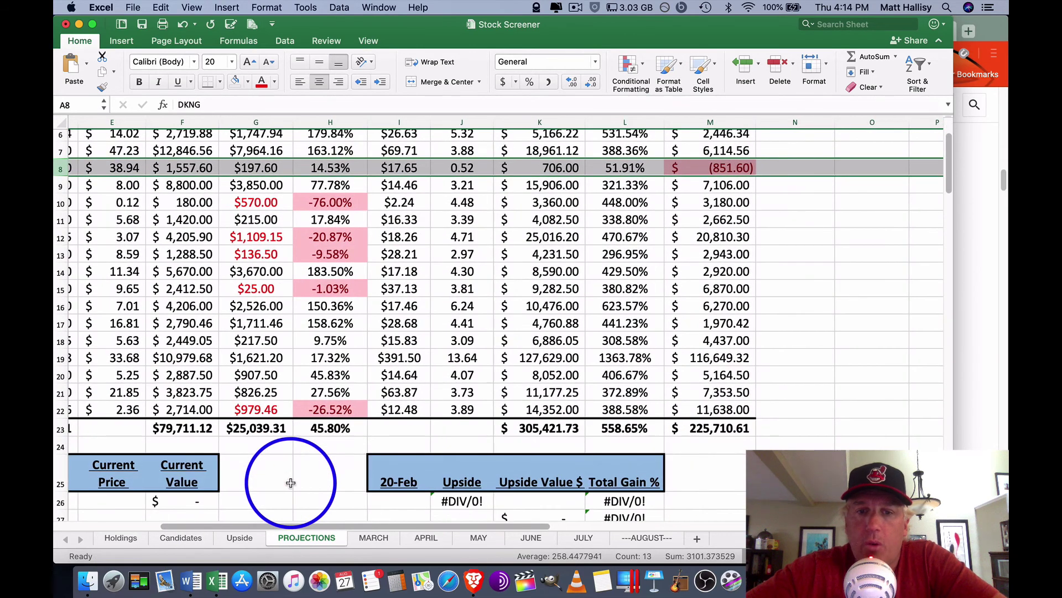
Return to the Holdings sheet and bring the list of stock positions back into view.
{"action": "left_click", "coordinate": [121, 537]}
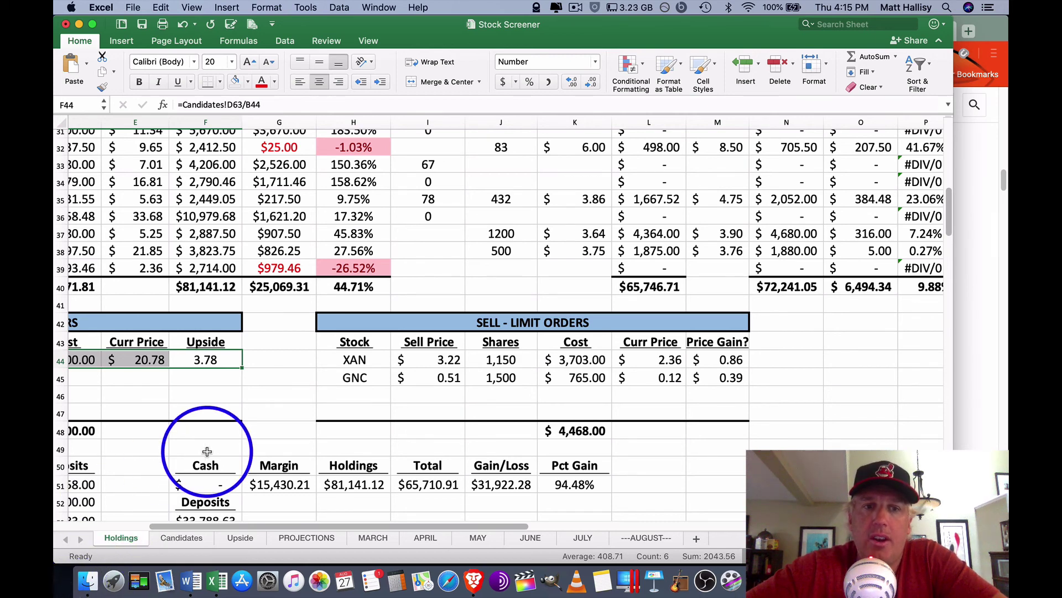
{"action": "scroll", "coordinate": [207, 451], "scroll_direction": "left", "scroll_amount": 4}
{"action": "scroll", "coordinate": [207, 451], "scroll_direction": "up", "scroll_amount": 5}
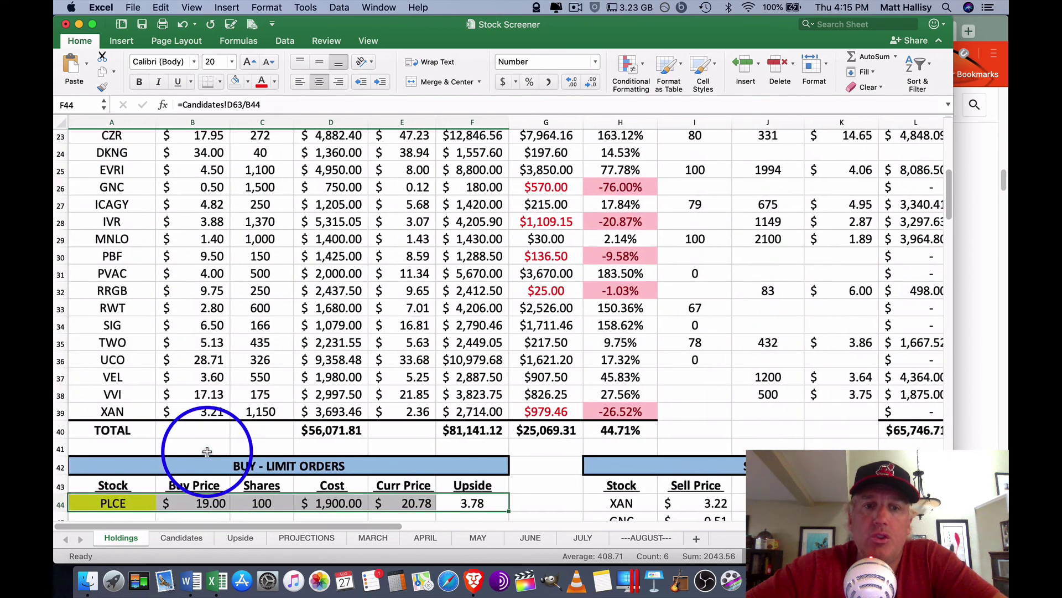
{"action": "scroll", "coordinate": [207, 452], "scroll_direction": "up", "scroll_amount": 4}
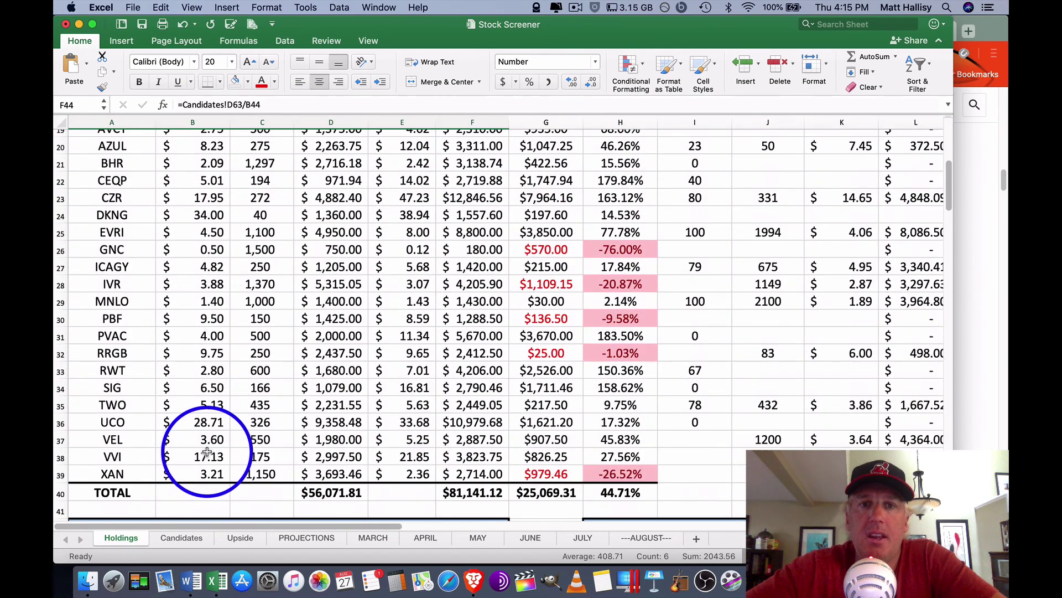